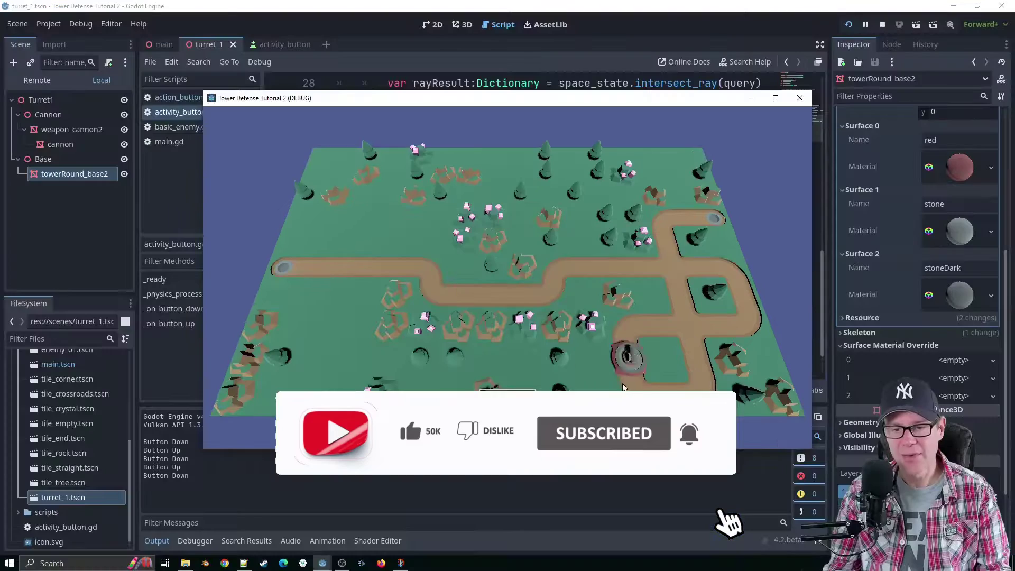
Stop the running game and start a new line after line 44 in the button script.
key(F8)
scroll(507, 326, down, 1)
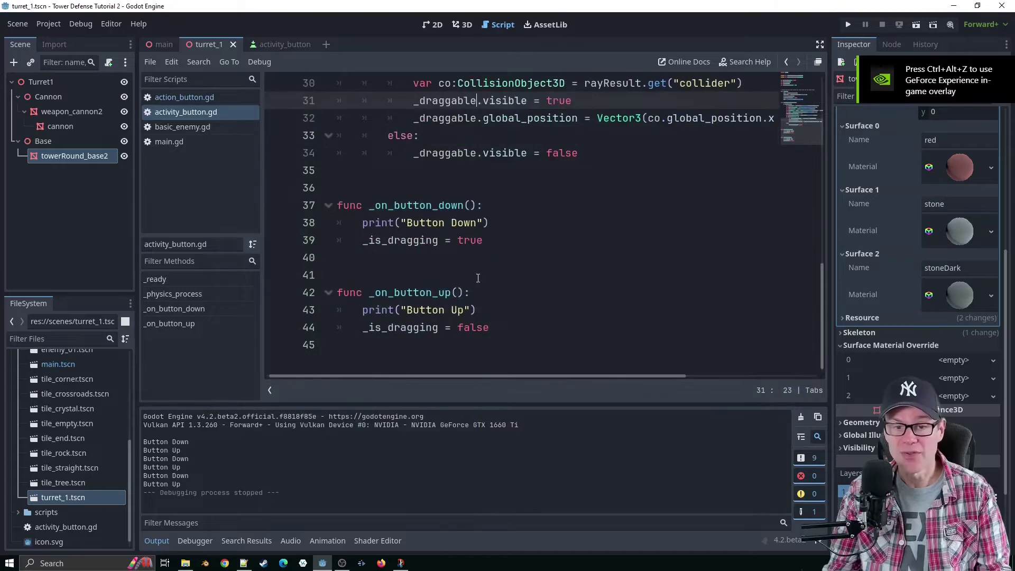
click(506, 326)
key(Return)
text(_)
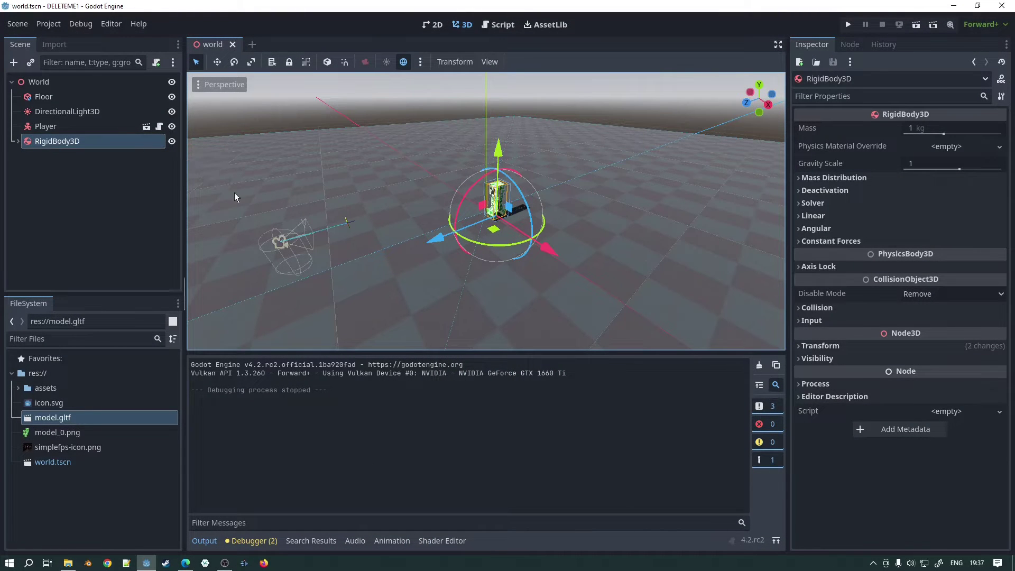
click(39, 96)
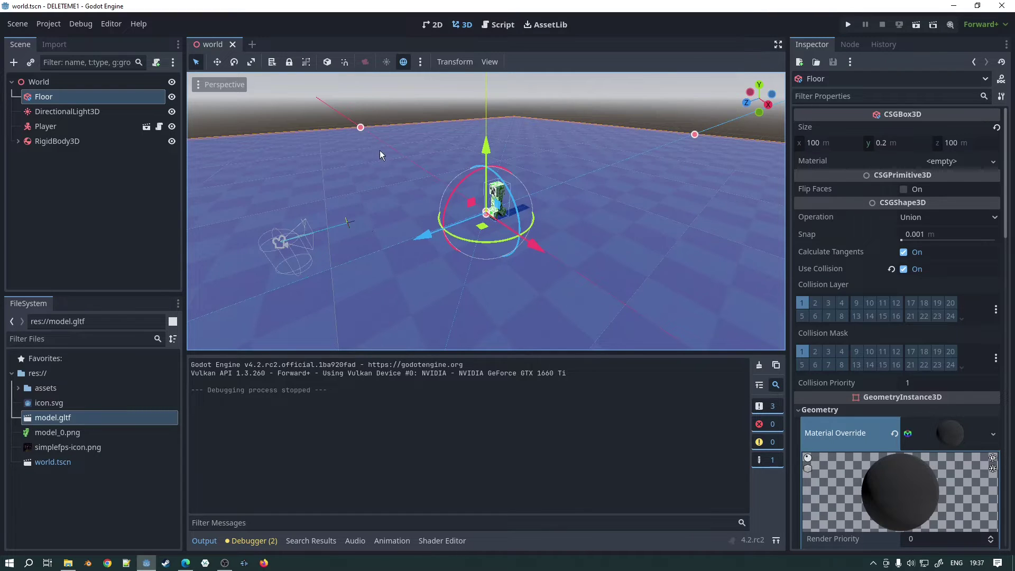
click(71, 110)
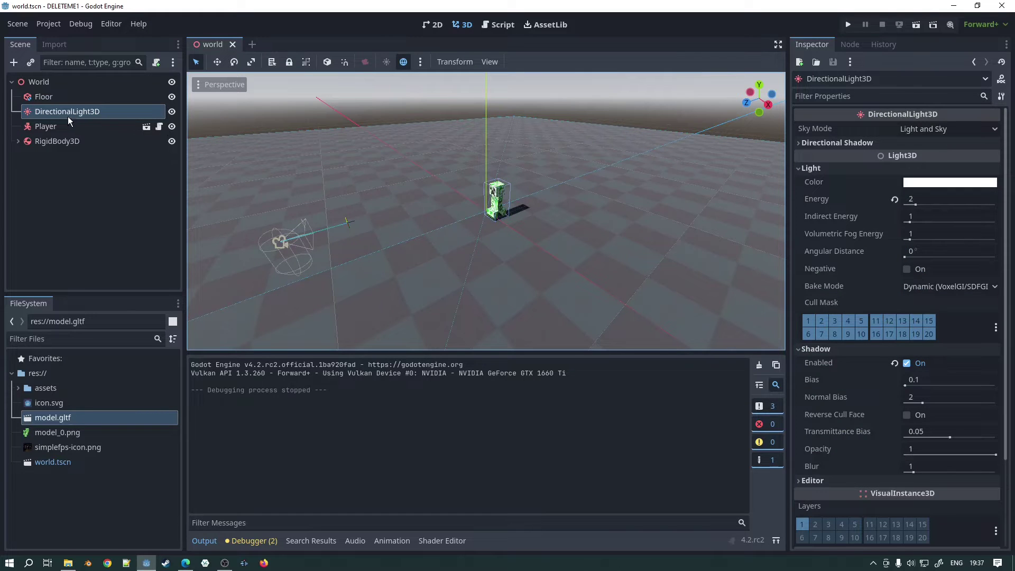
click(41, 128)
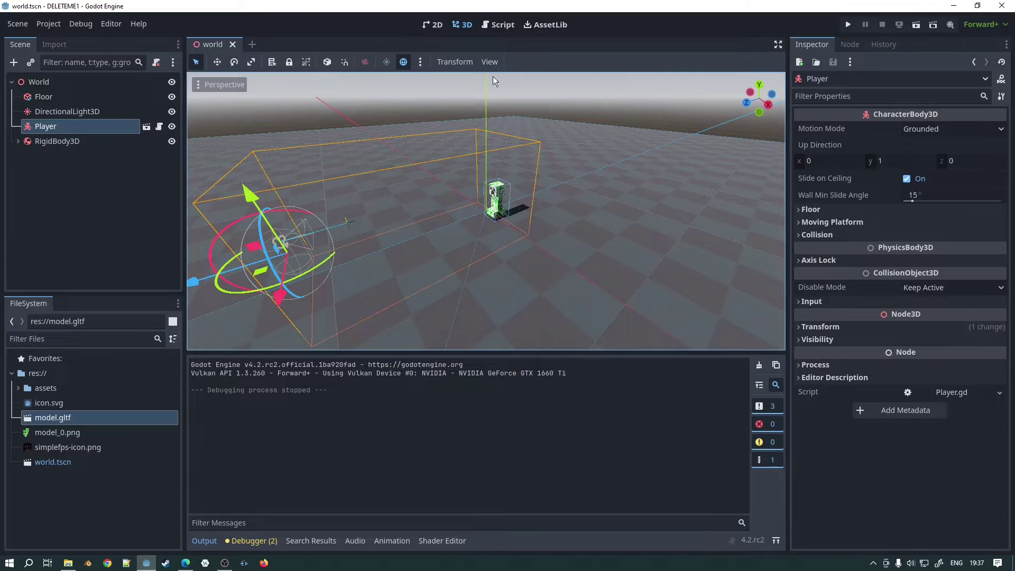
click(548, 25)
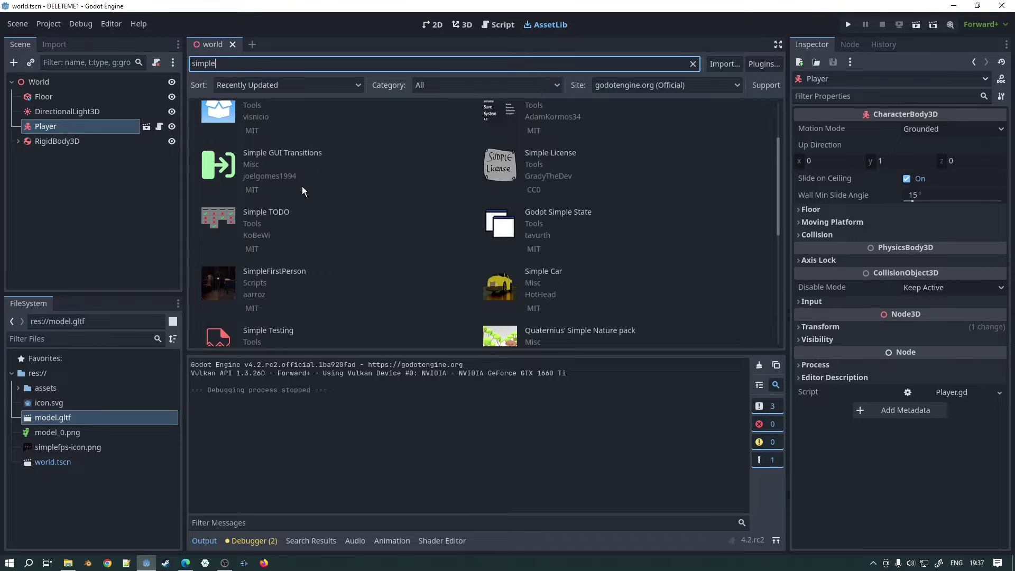
click(267, 273)
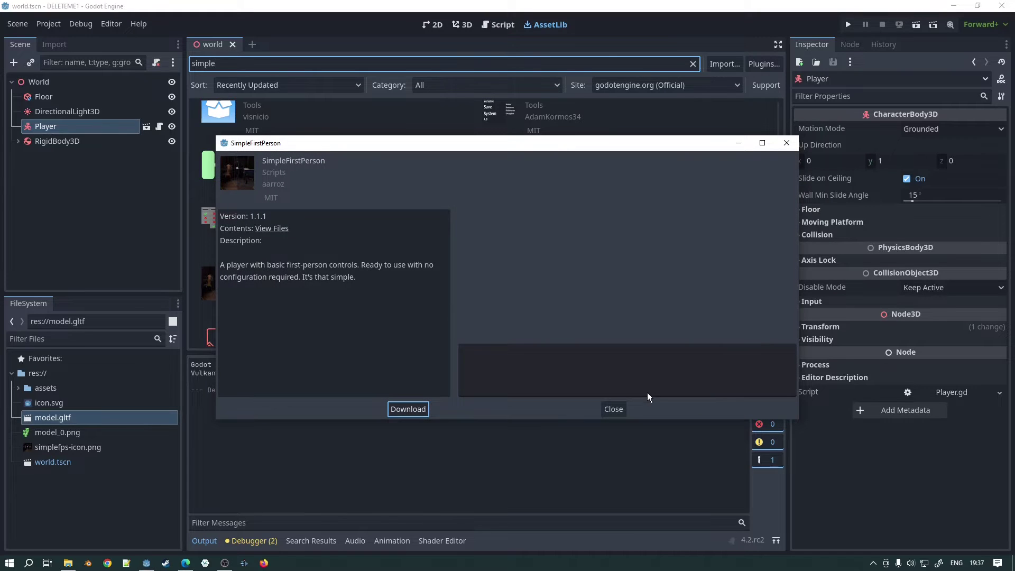
click(608, 408)
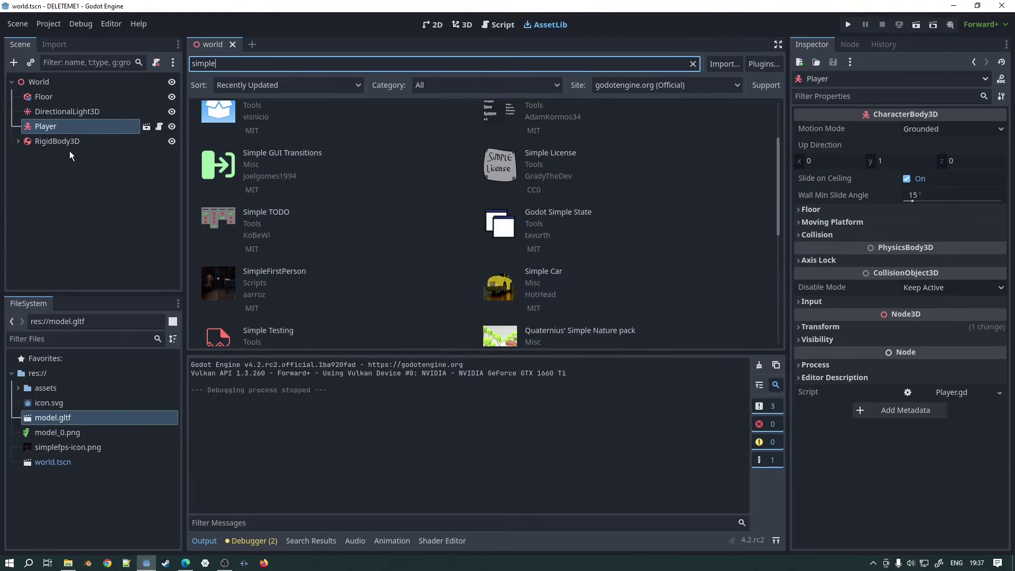
click(47, 141)
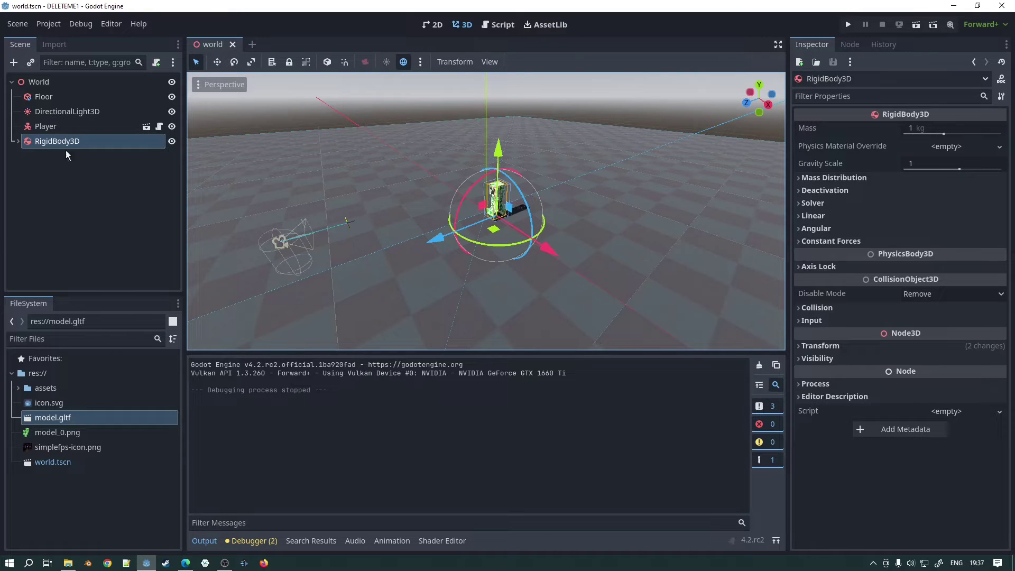
Expand RigidBody3D and select its CollisionShape3D to inspect the box shape.
click(20, 141)
click(17, 139)
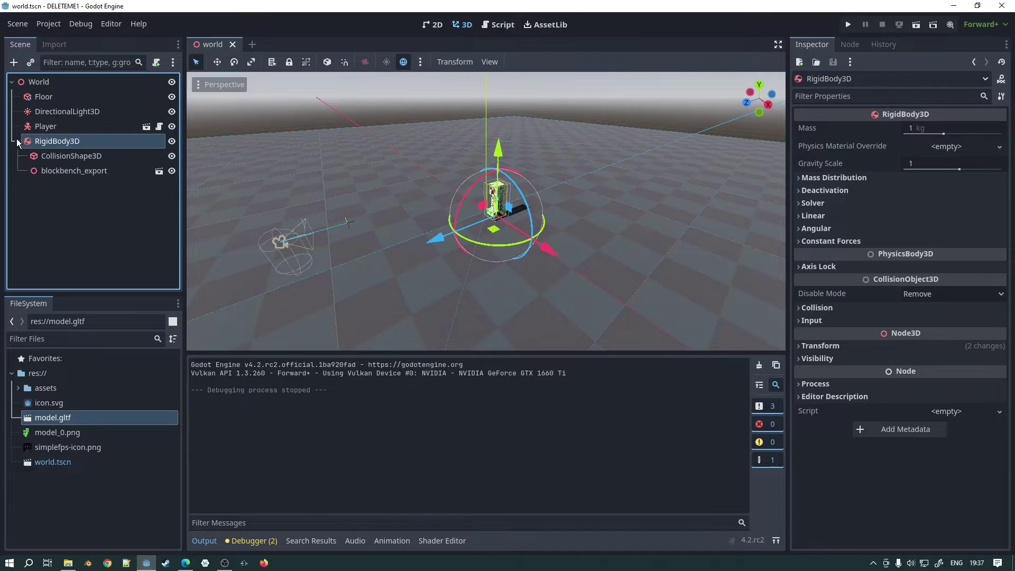
click(62, 157)
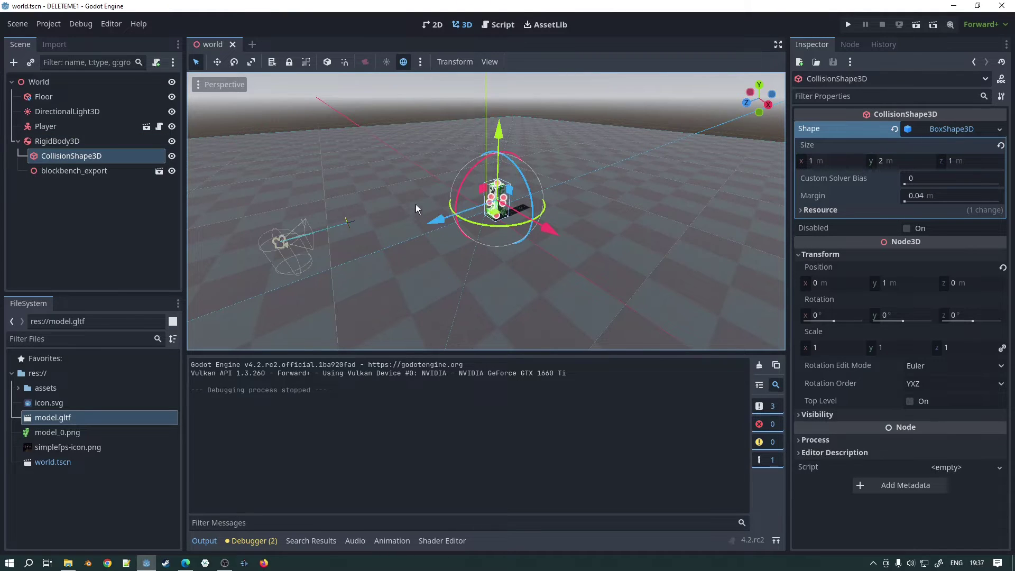
Run the project, walk the player forward toward the creeper, then stop the game.
key(F5)
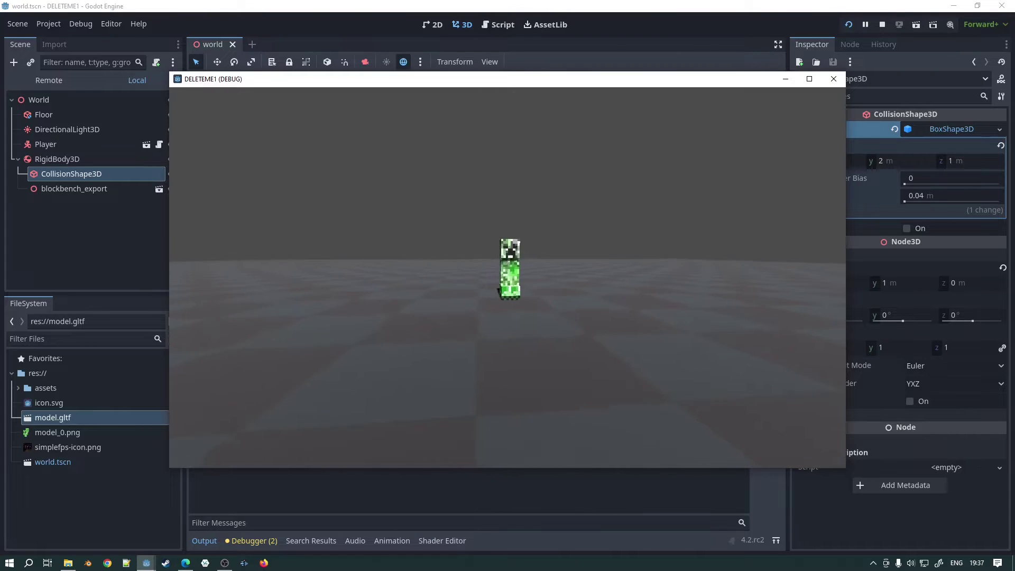
key(w)
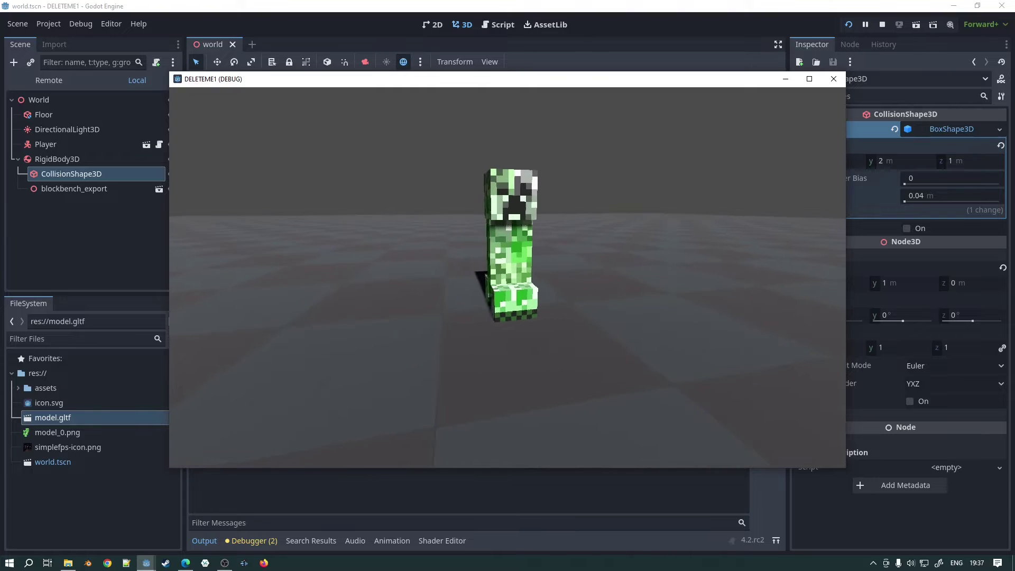
key(F8)
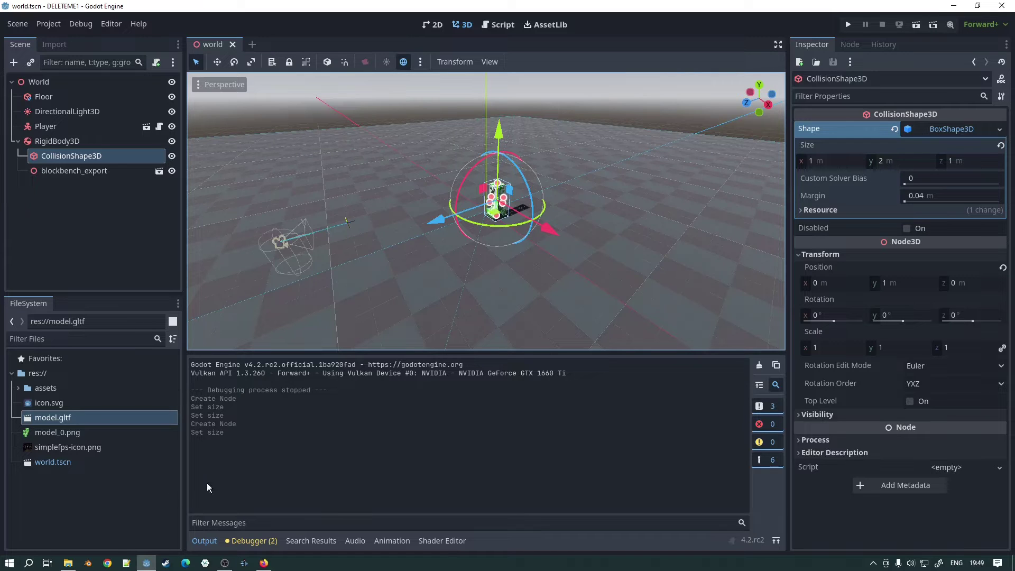
Create a new scene with a SubViewportContainer as its root node.
click(252, 46)
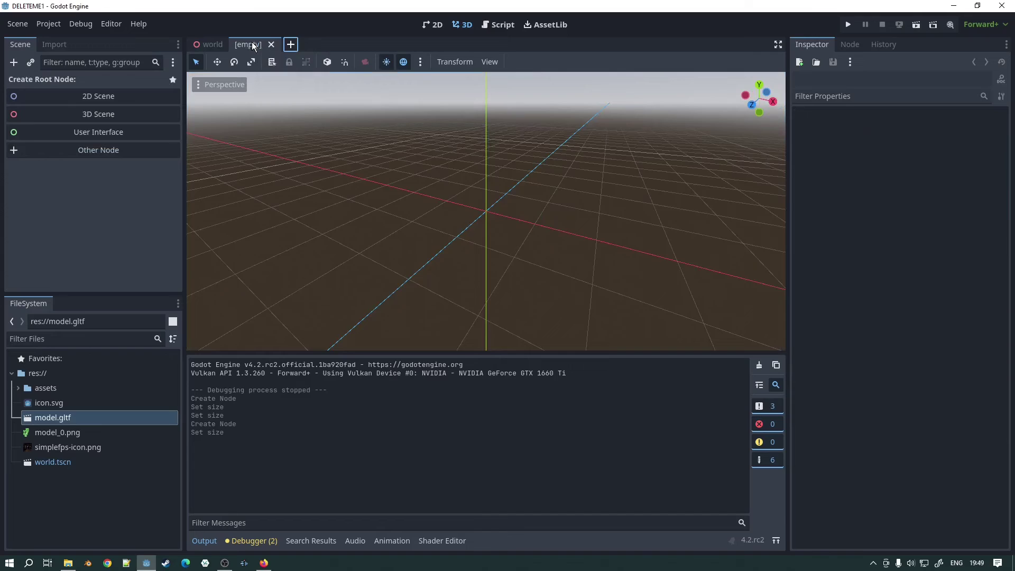
click(119, 154)
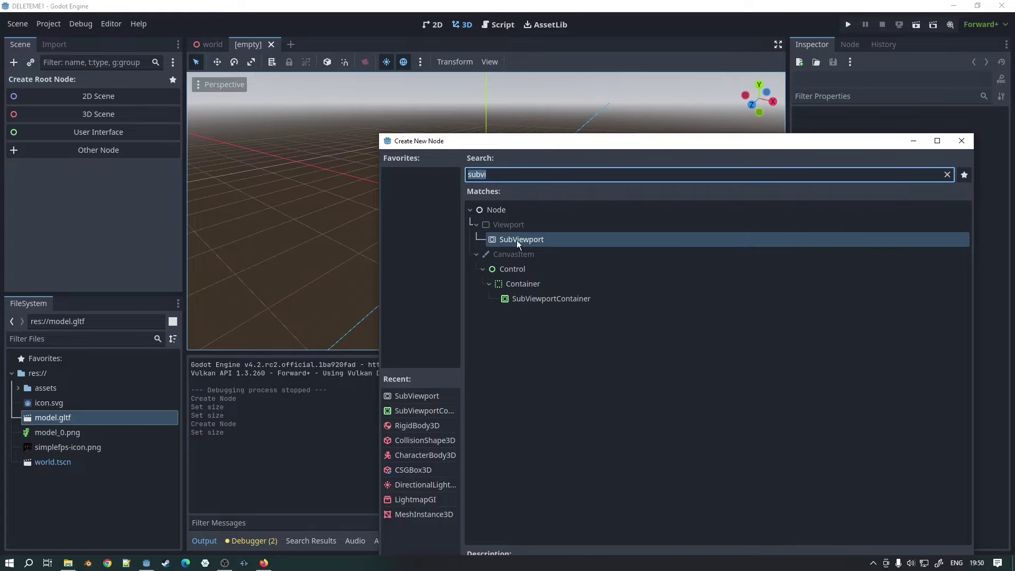
double_click(533, 300)
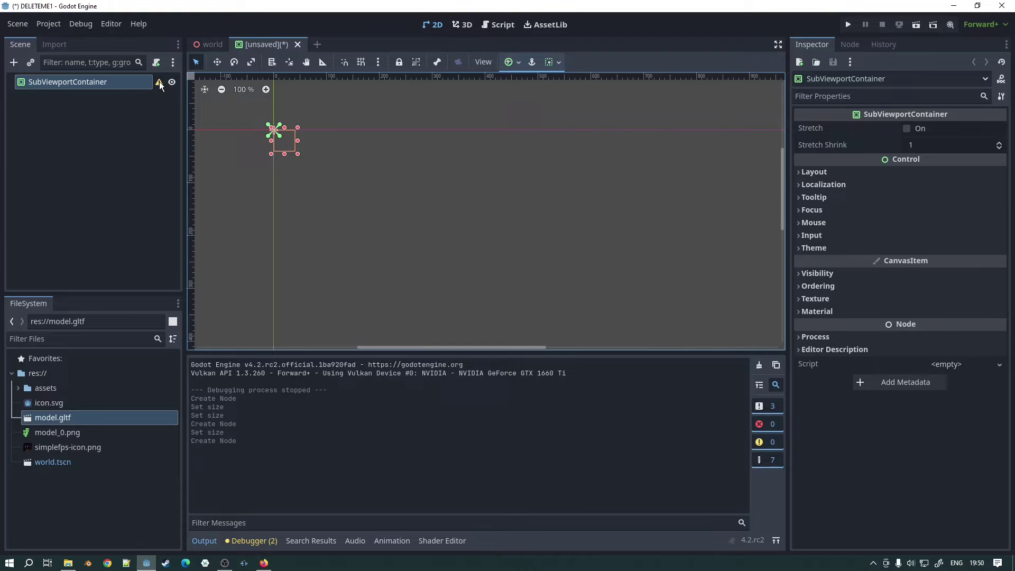
Add a SubViewport child under the container and set its size to 256×256.
right_click(93, 87)
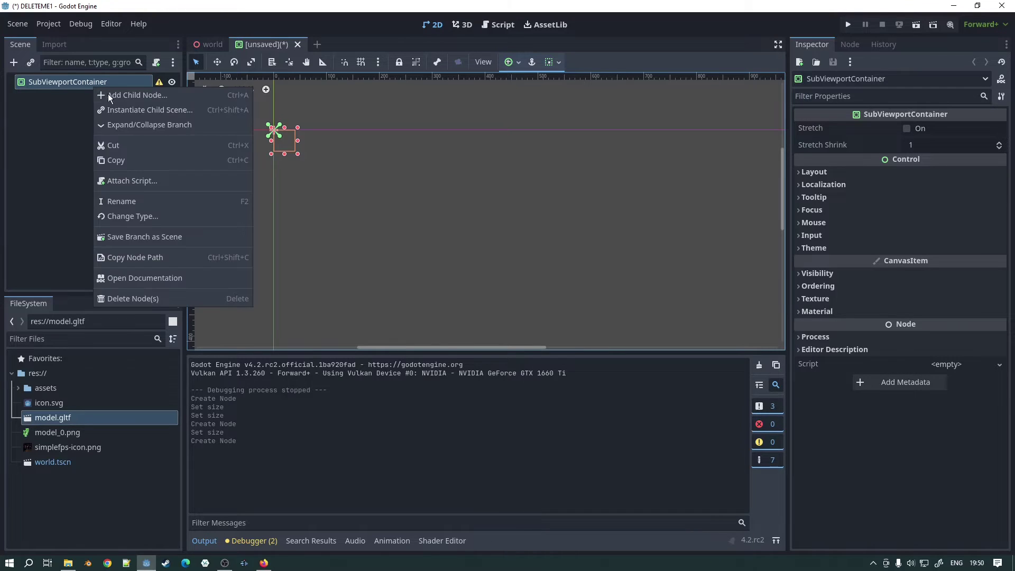
click(109, 95)
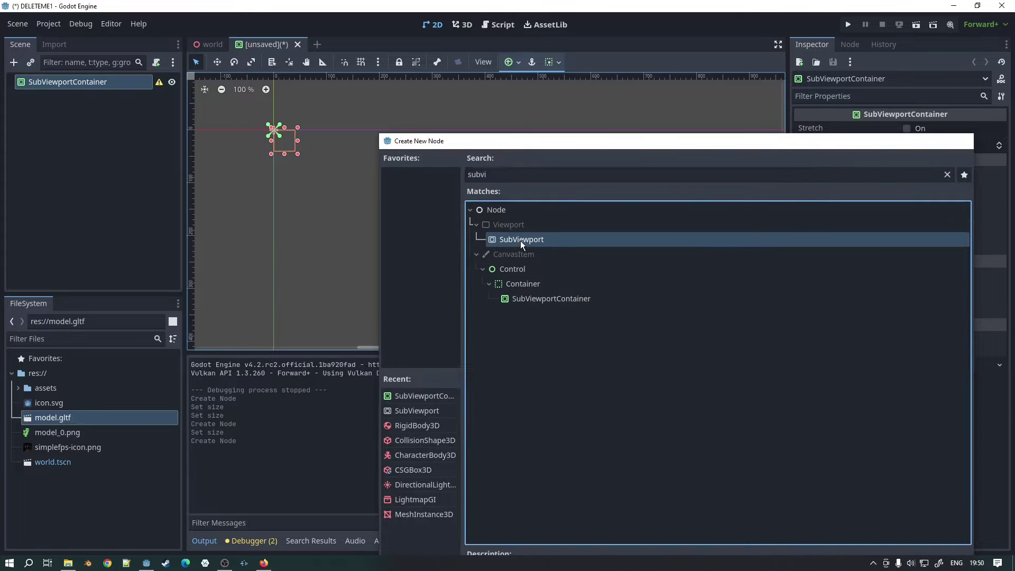
double_click(520, 240)
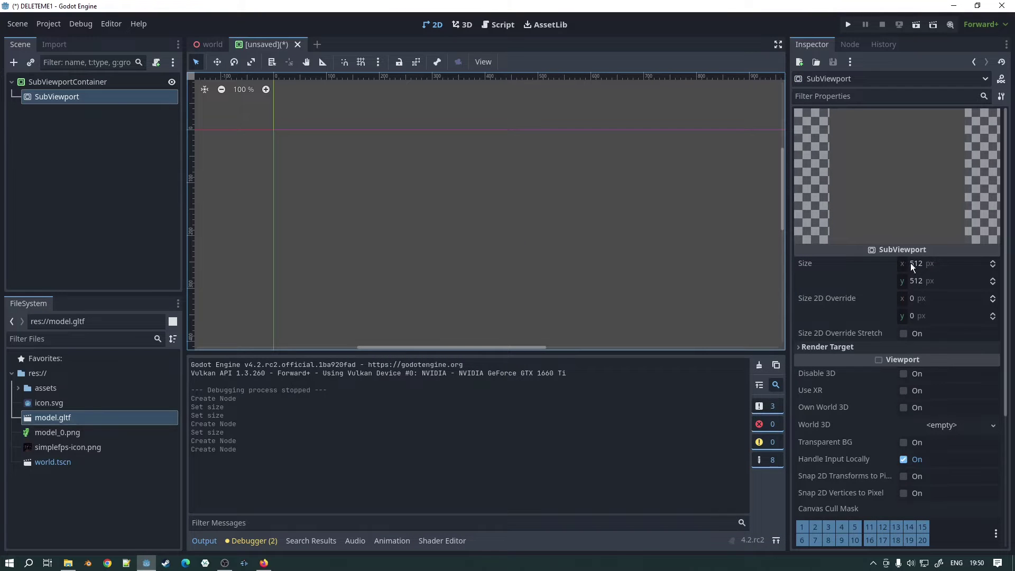
click(924, 264)
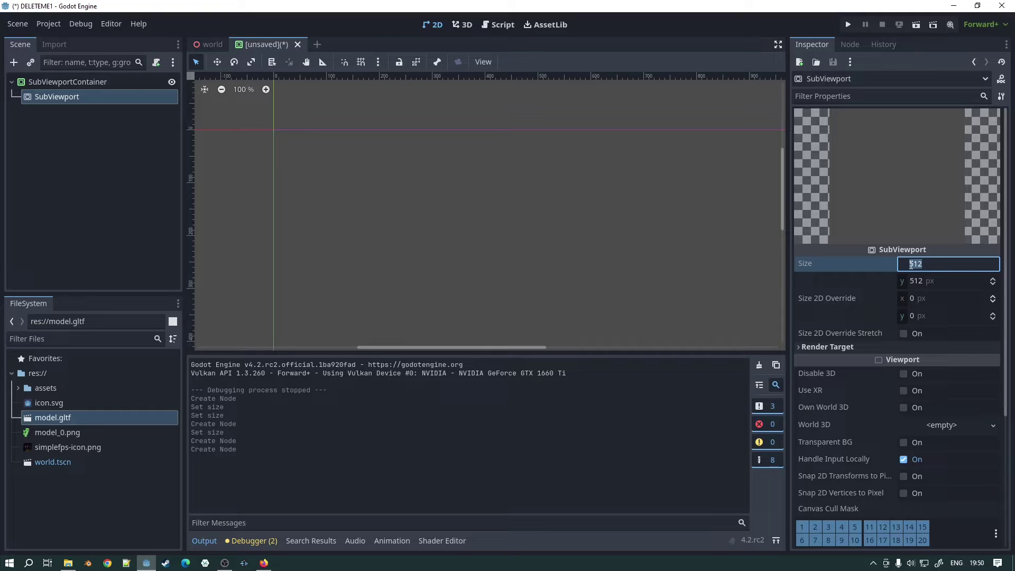
text(256)
key(Tab)
text(256)
key(Return)
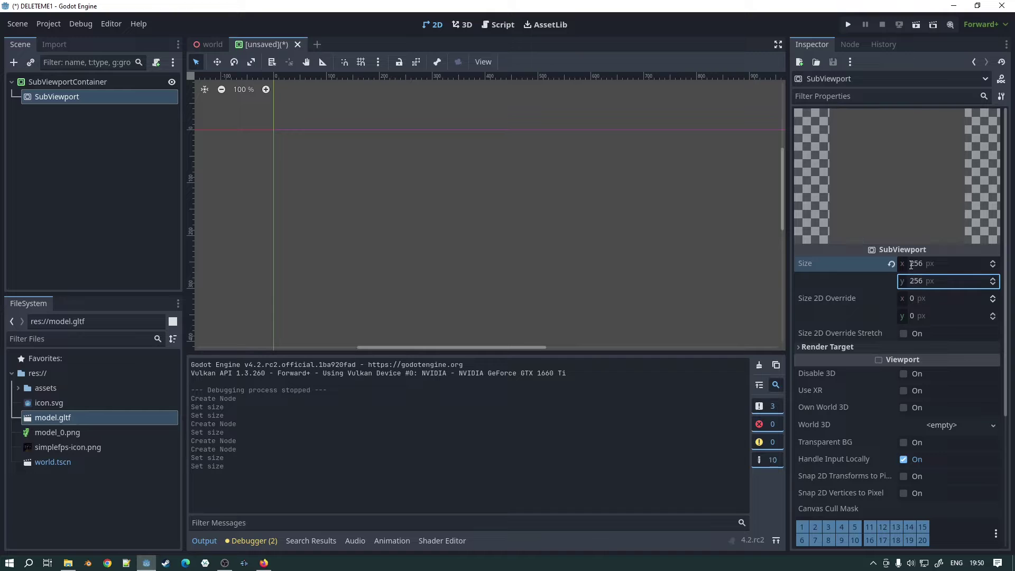
Check the SubViewportContainer's Layout size is 256×256, then reselect the SubViewport.
click(100, 84)
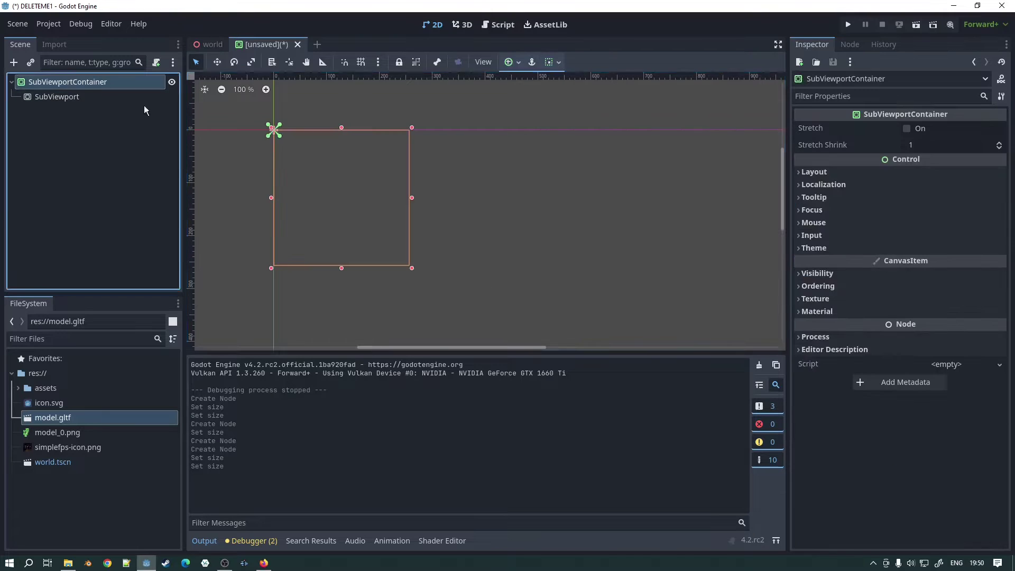
click(826, 174)
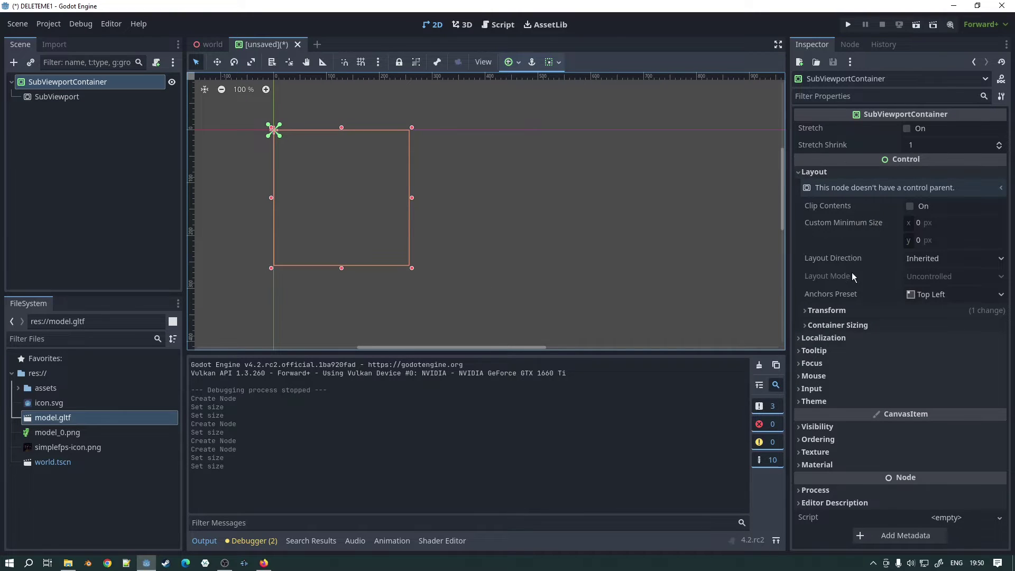
click(833, 320)
click(827, 311)
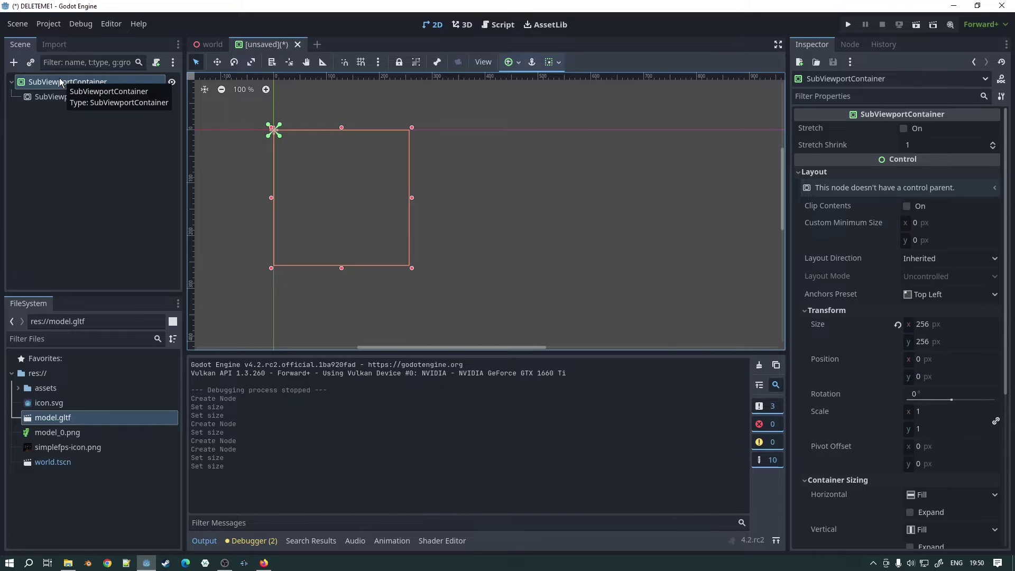
click(47, 96)
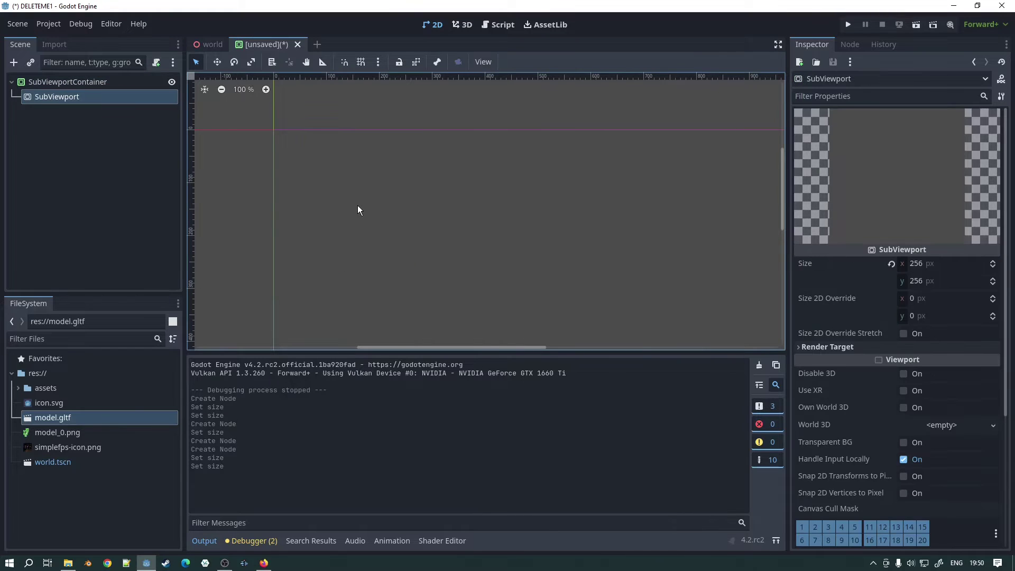
Add a ProgressBar as a child of the SubViewport.
right_click(52, 96)
click(68, 103)
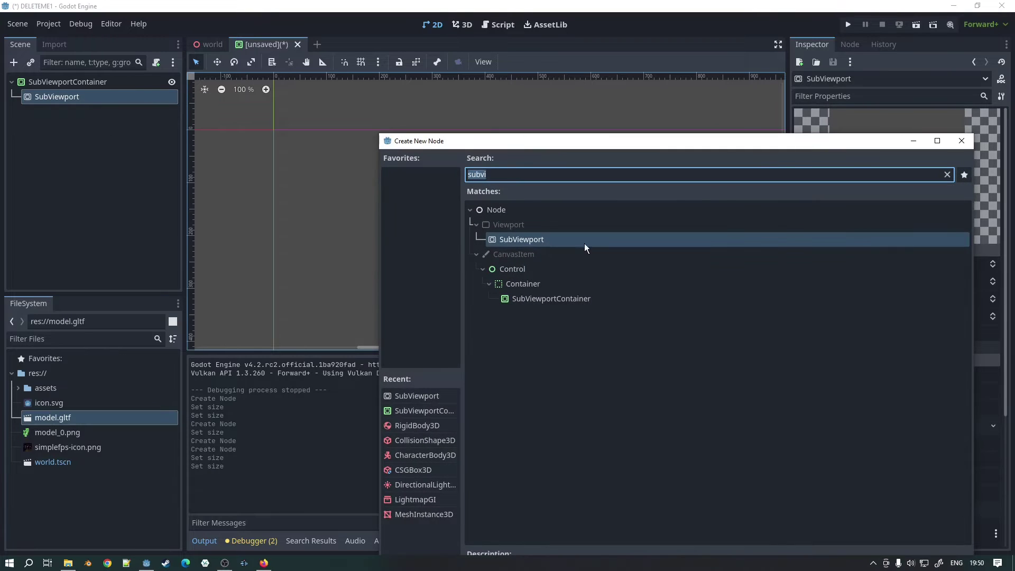
text(pr)
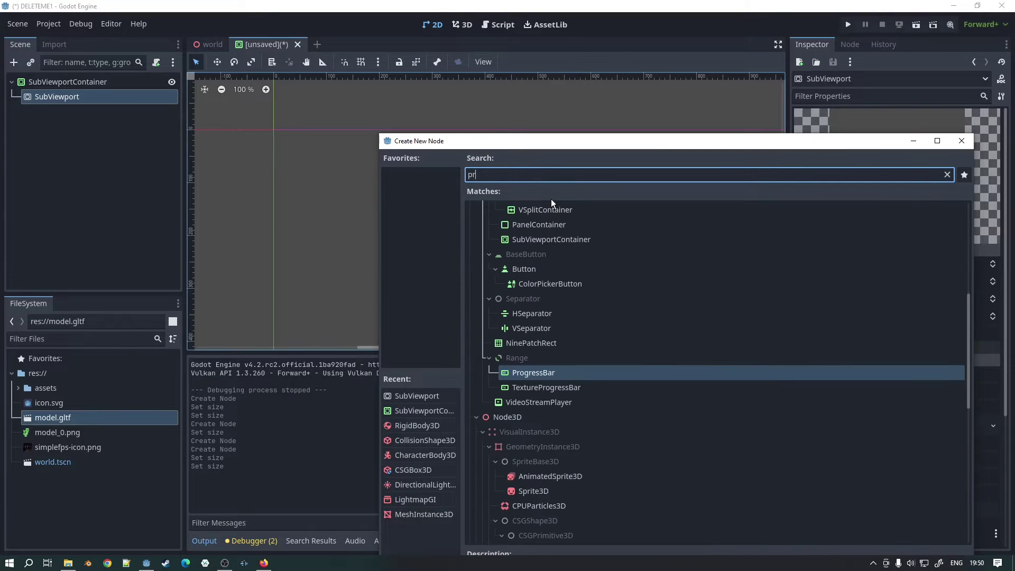
text(g)
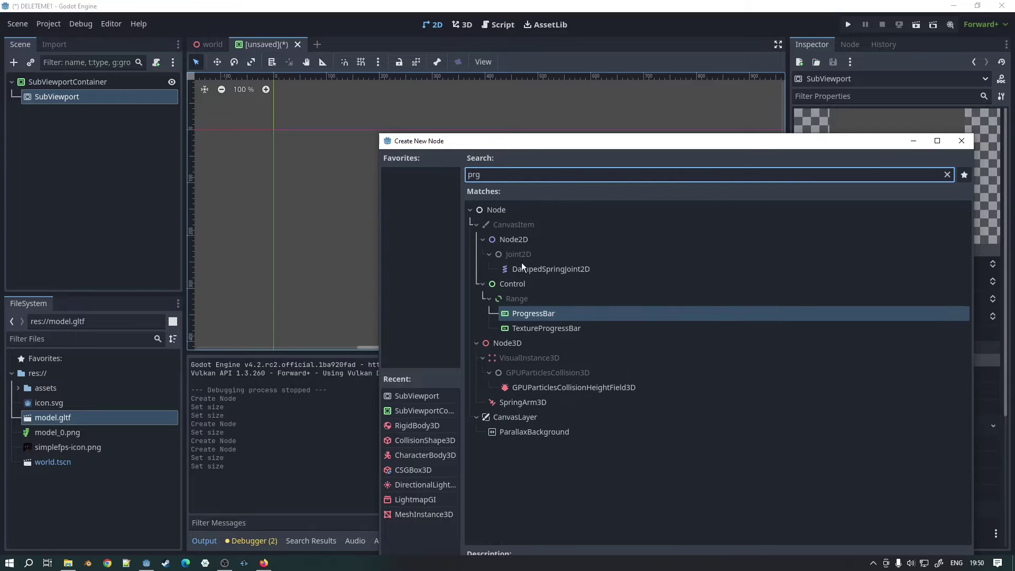
double_click(532, 313)
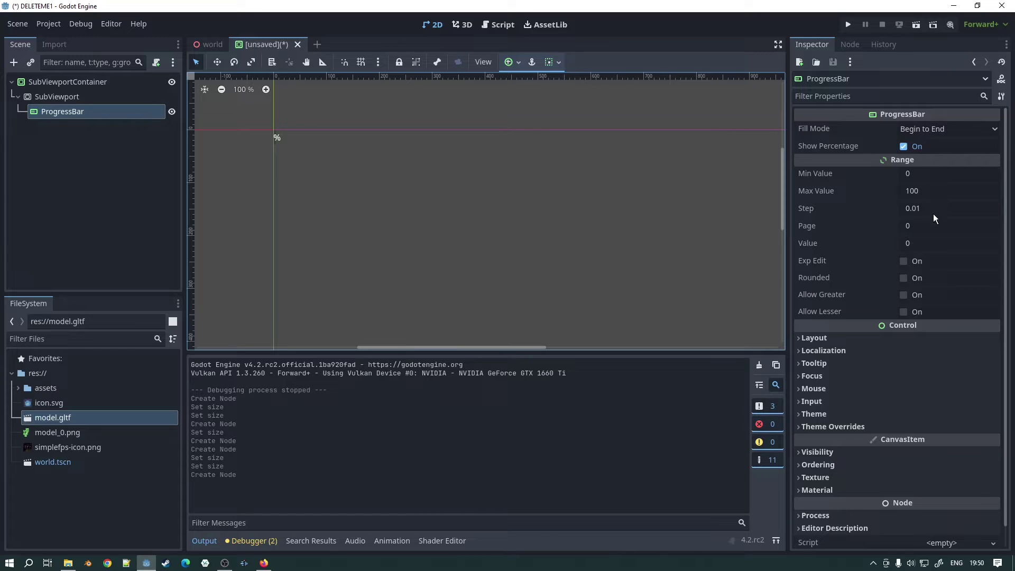
Set the ProgressBar's Value to 100 and apply the Center anchor preset.
click(927, 241)
text(100)
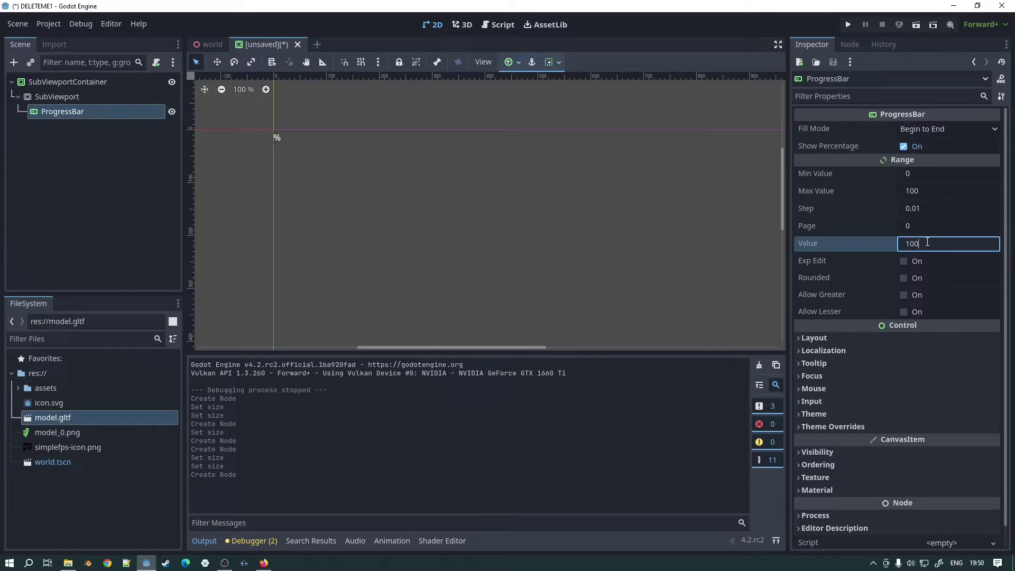
key(Return)
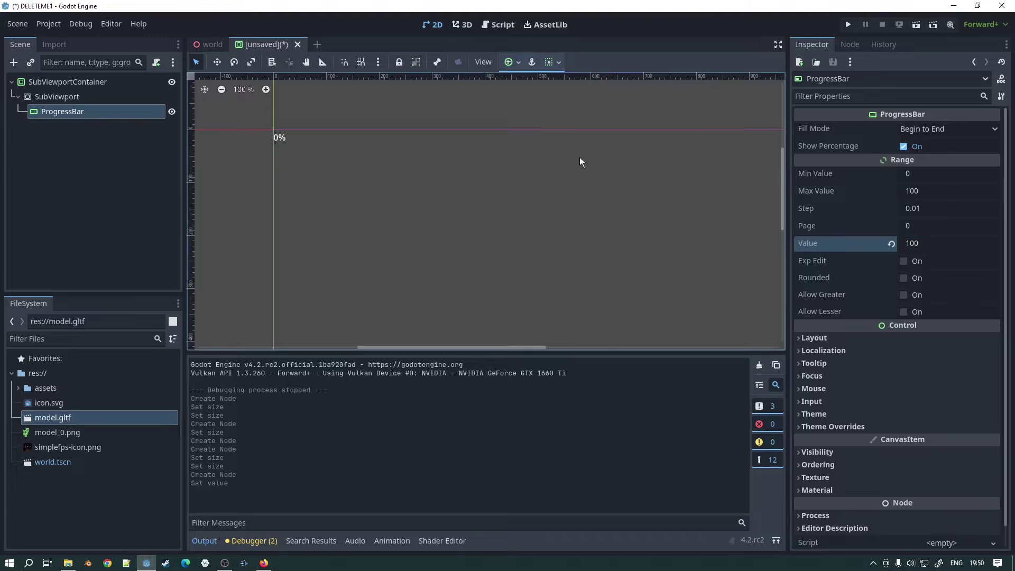
click(513, 63)
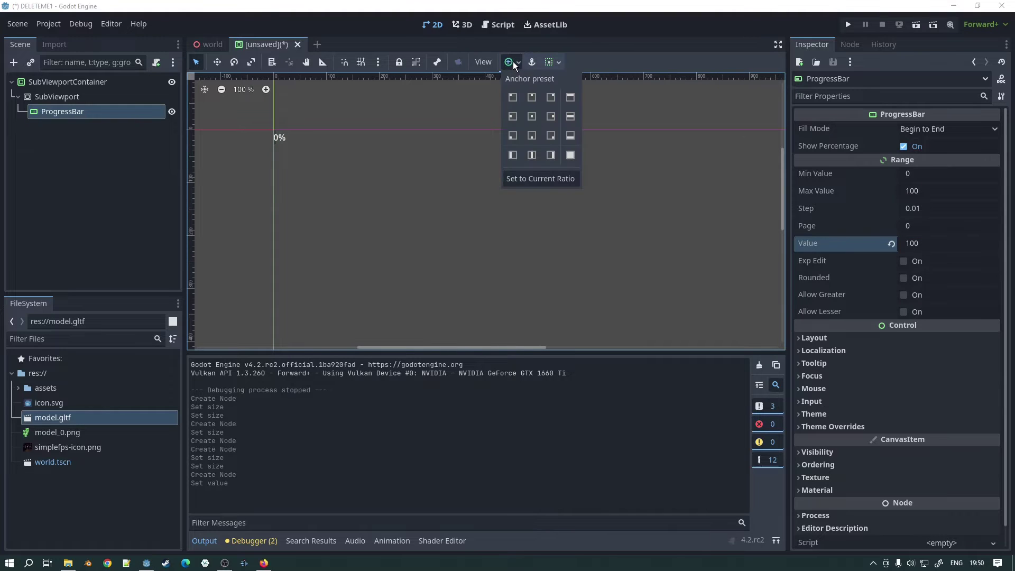
click(532, 118)
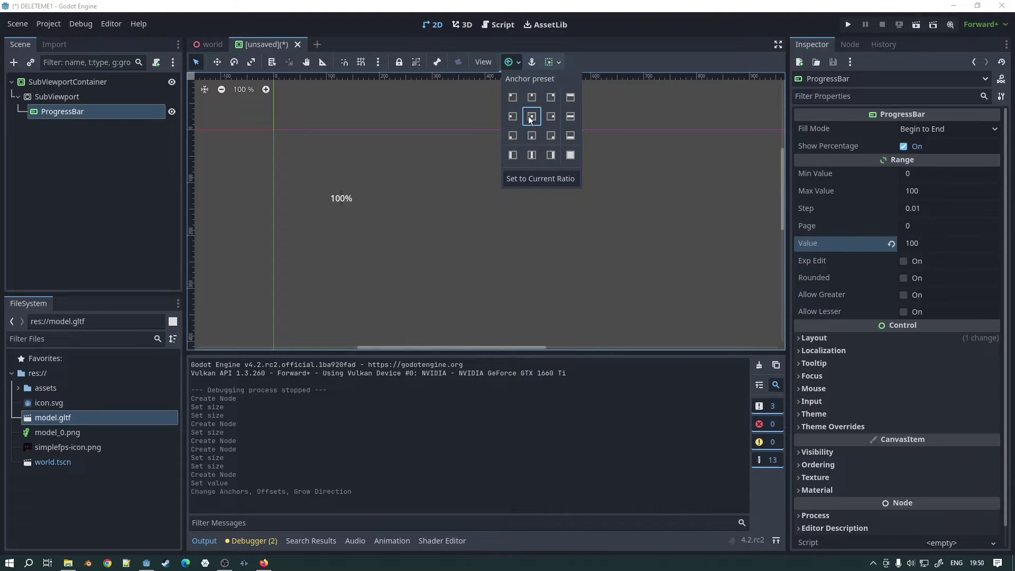
Undo the accidental size change and set the ProgressBar's width to 128.
click(350, 196)
key(ctrl+z)
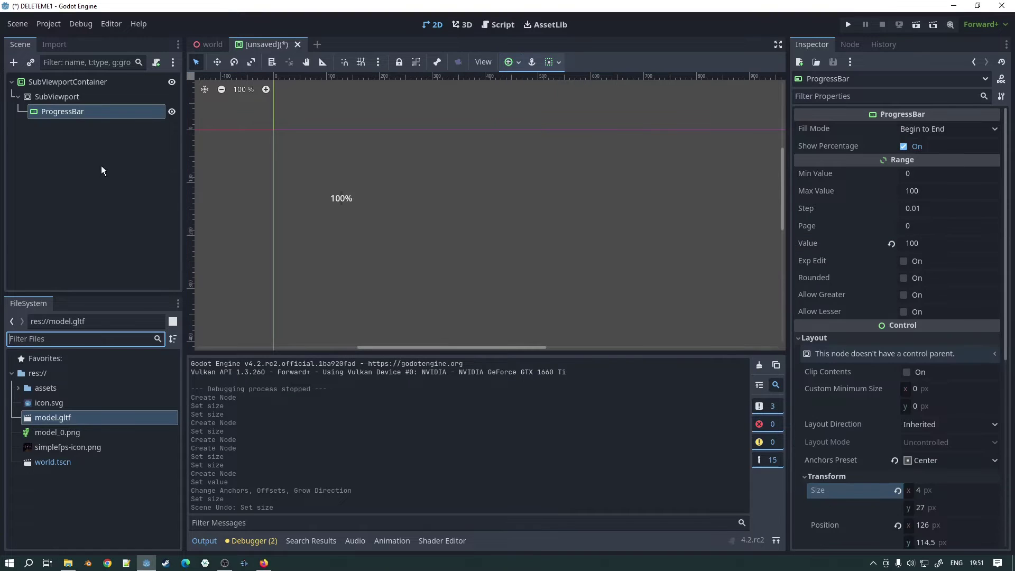
click(826, 476)
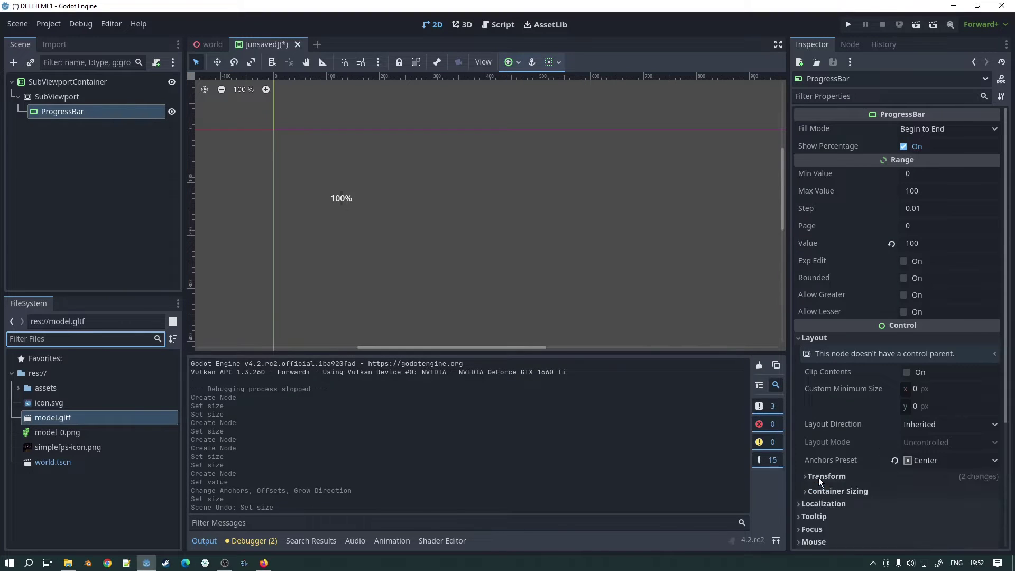
click(826, 476)
scroll(922, 412, down, 2)
scroll(920, 412, down, 2)
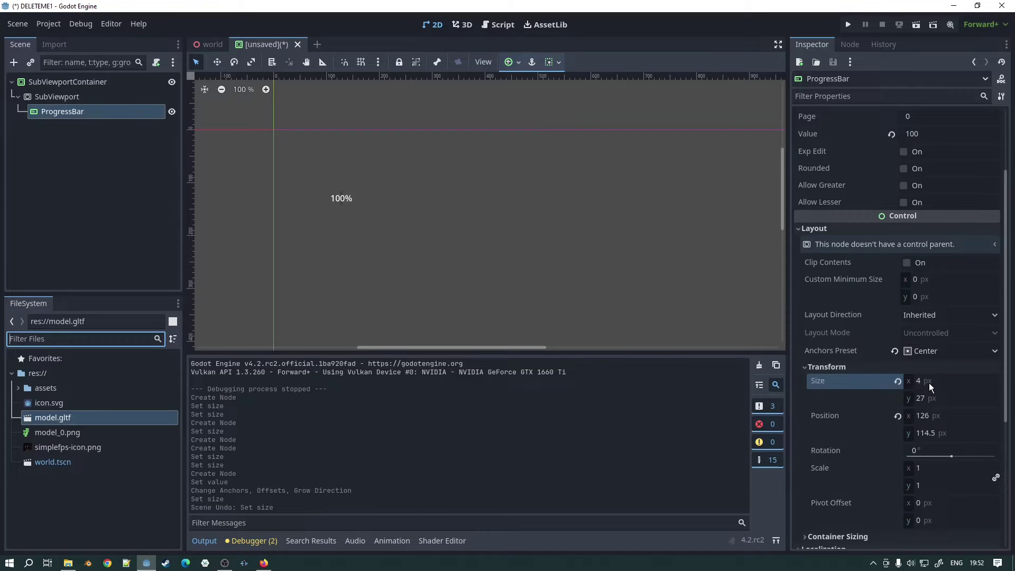
click(919, 383)
text(128)
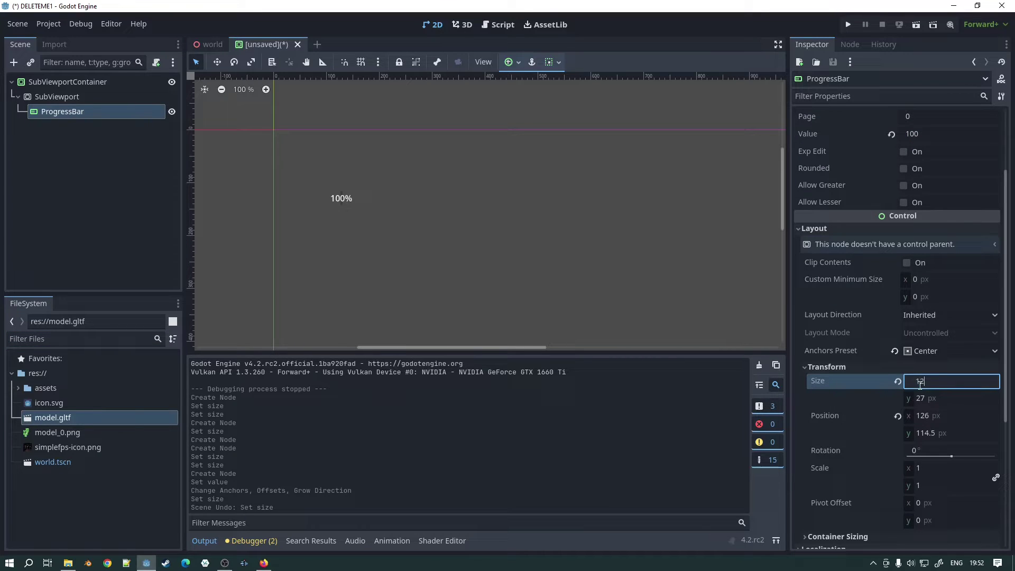
click(942, 400)
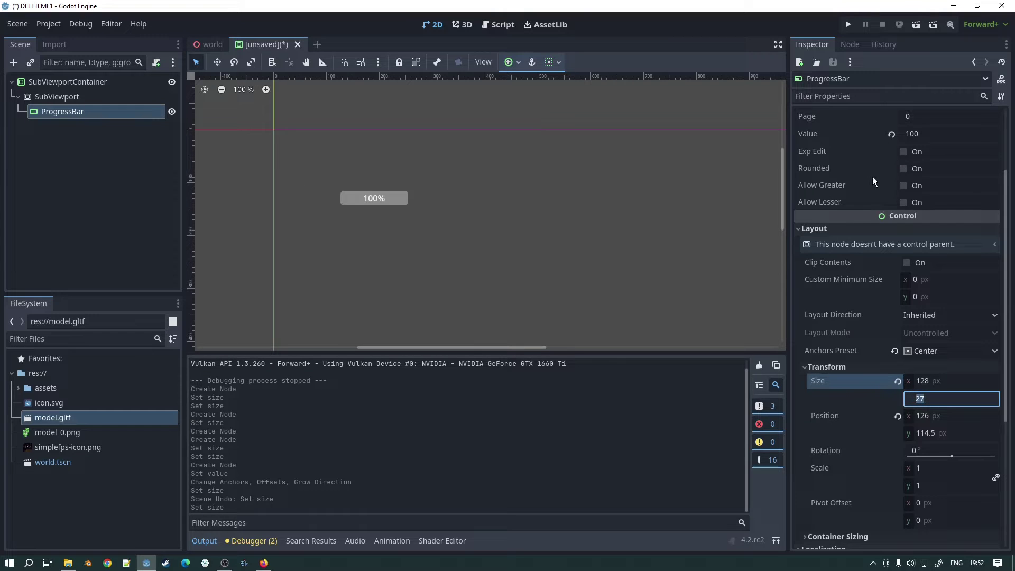
Turn off Show Percentage and set the ProgressBar's height to 16.
scroll(898, 253, up, 3)
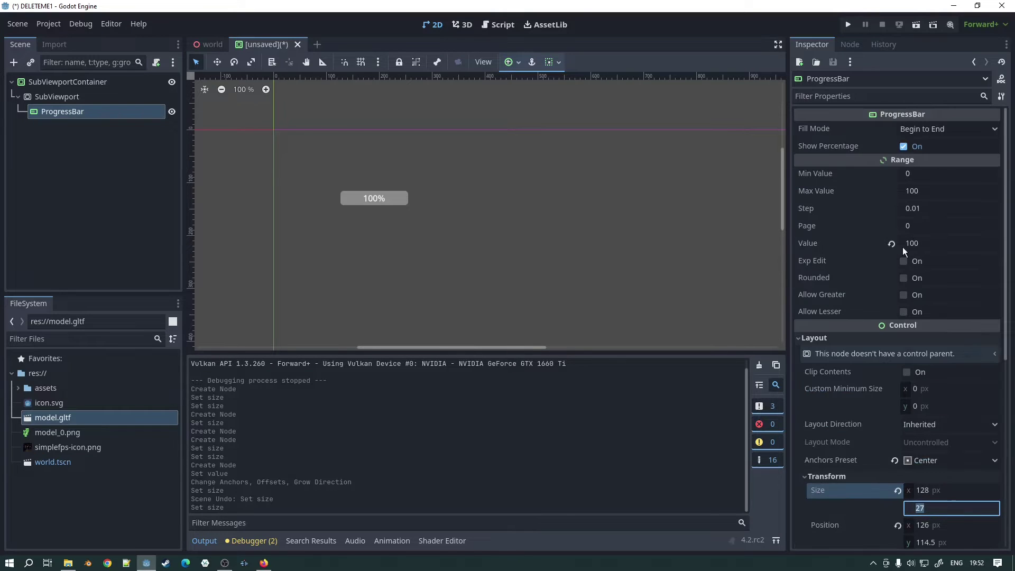
click(905, 147)
scroll(941, 338, down, 3)
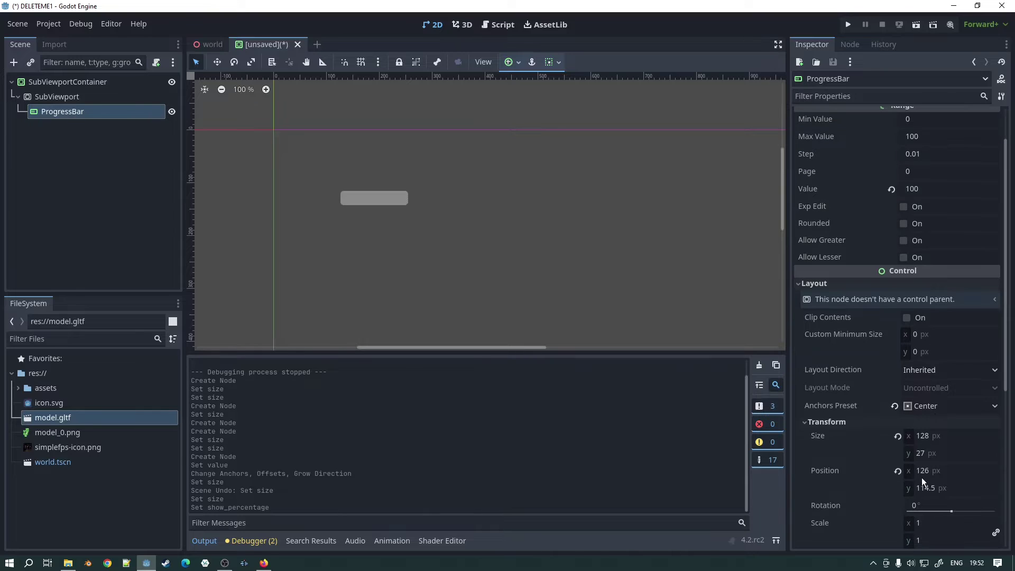
click(931, 453)
text(16)
key(Return)
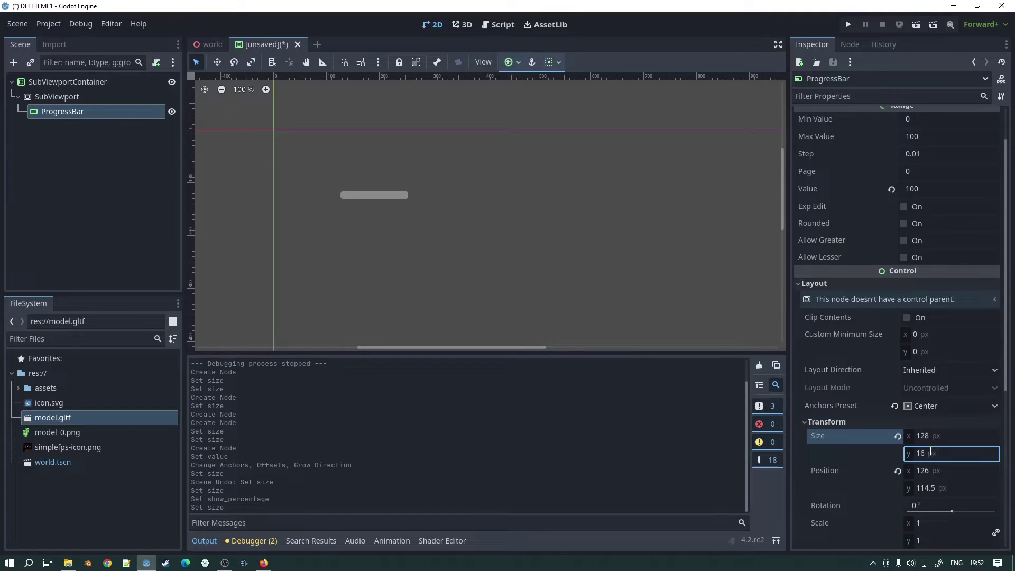
Set the ProgressBar's Value to 50 so it is half filled.
scroll(357, 199, up, 1)
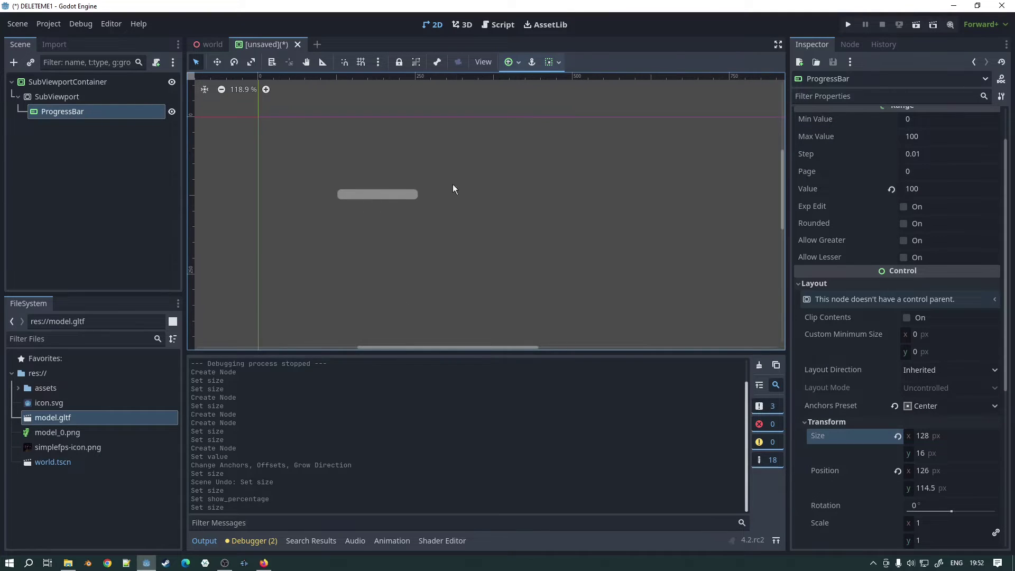
click(930, 190)
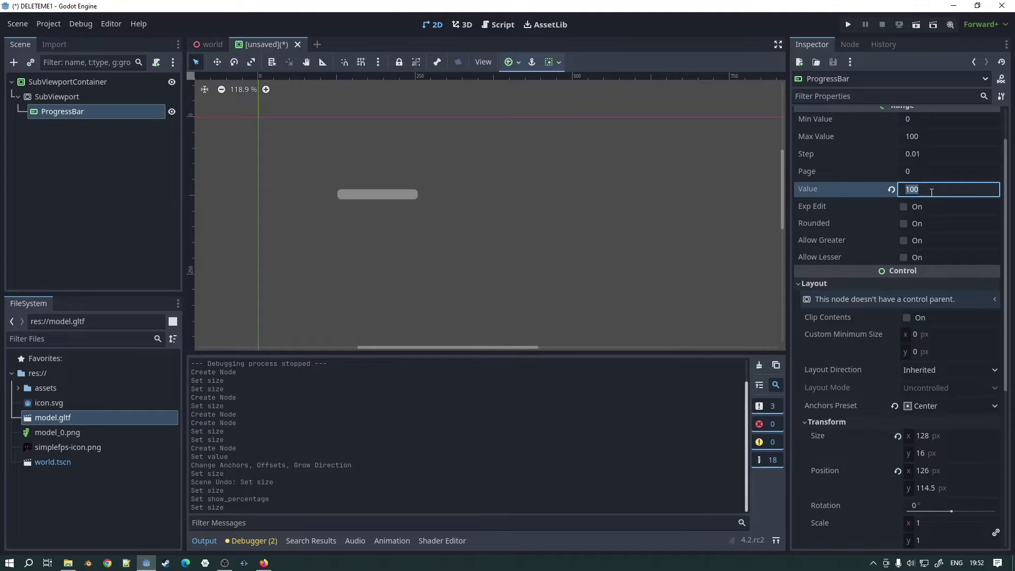
text(50)
key(Return)
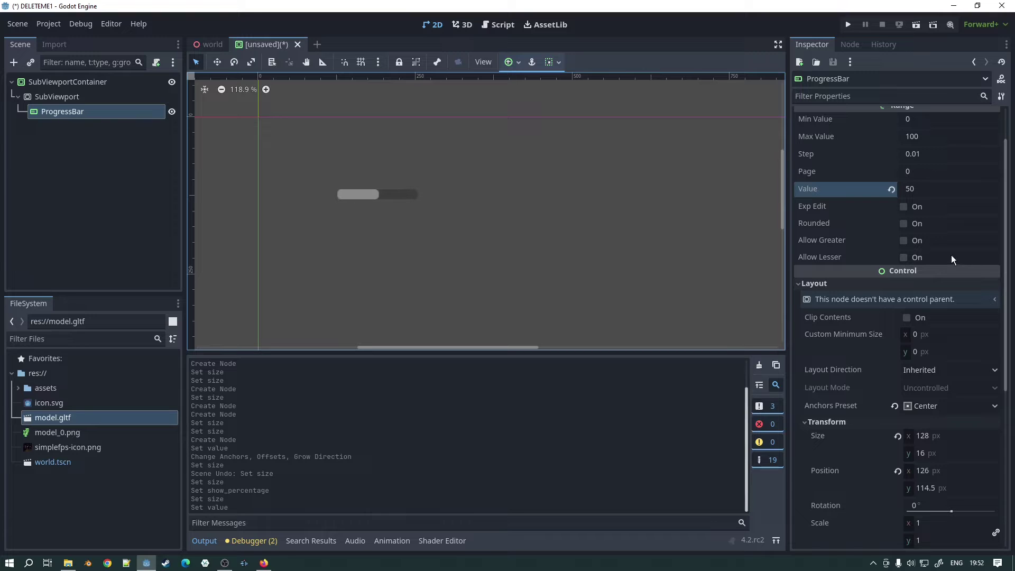
scroll(877, 332, down, 5)
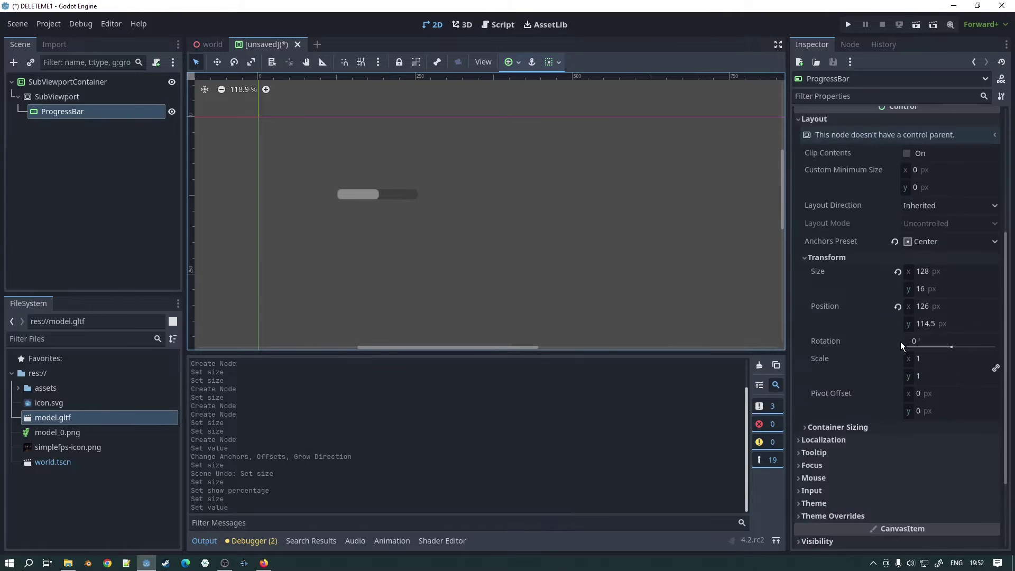